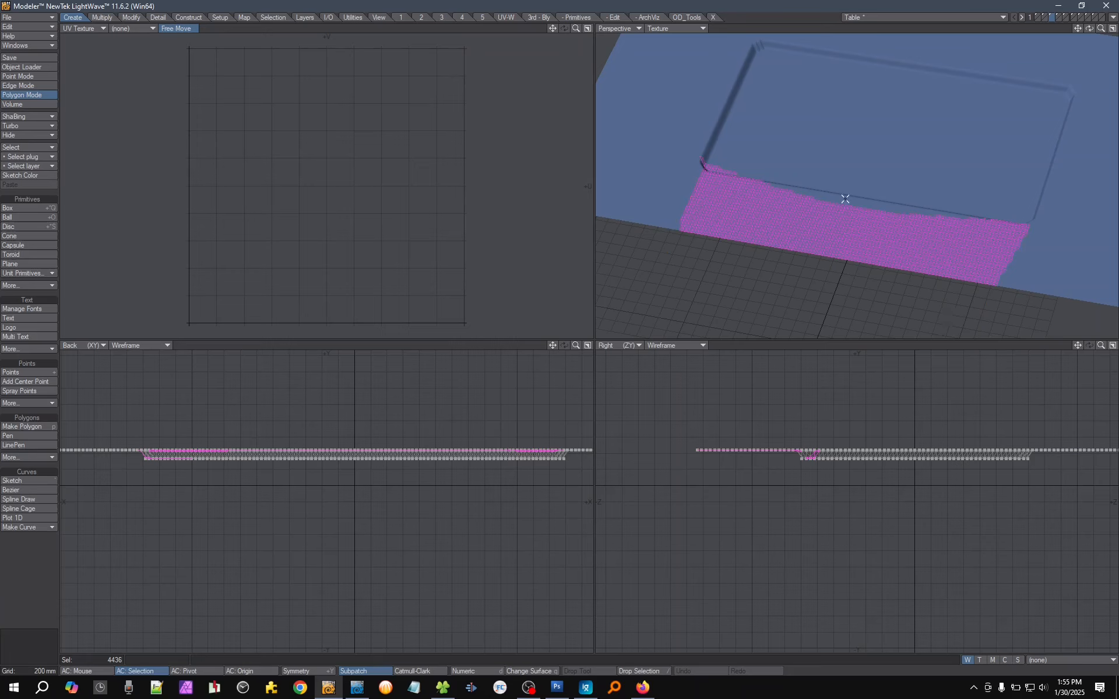
# - Examine how the tablecloth's front overhang polygons are laid over the displacement image in the UV view, and clear the polygon selection
pyautogui.click(45, 576)
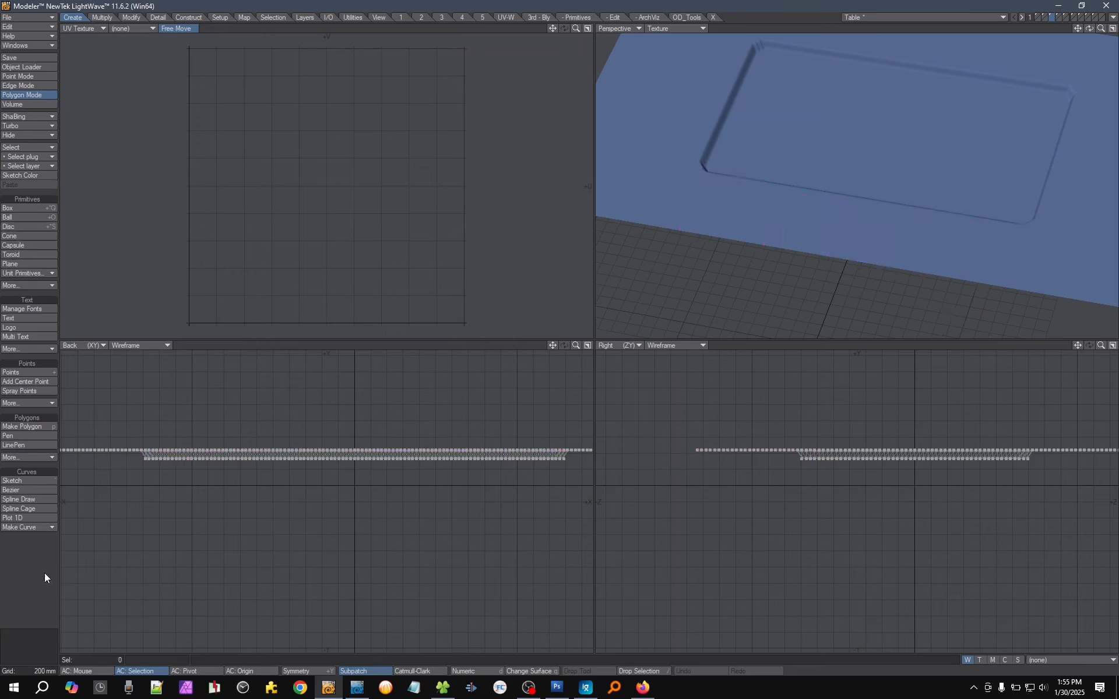
pyautogui.click(87, 28)
pyautogui.click(85, 84)
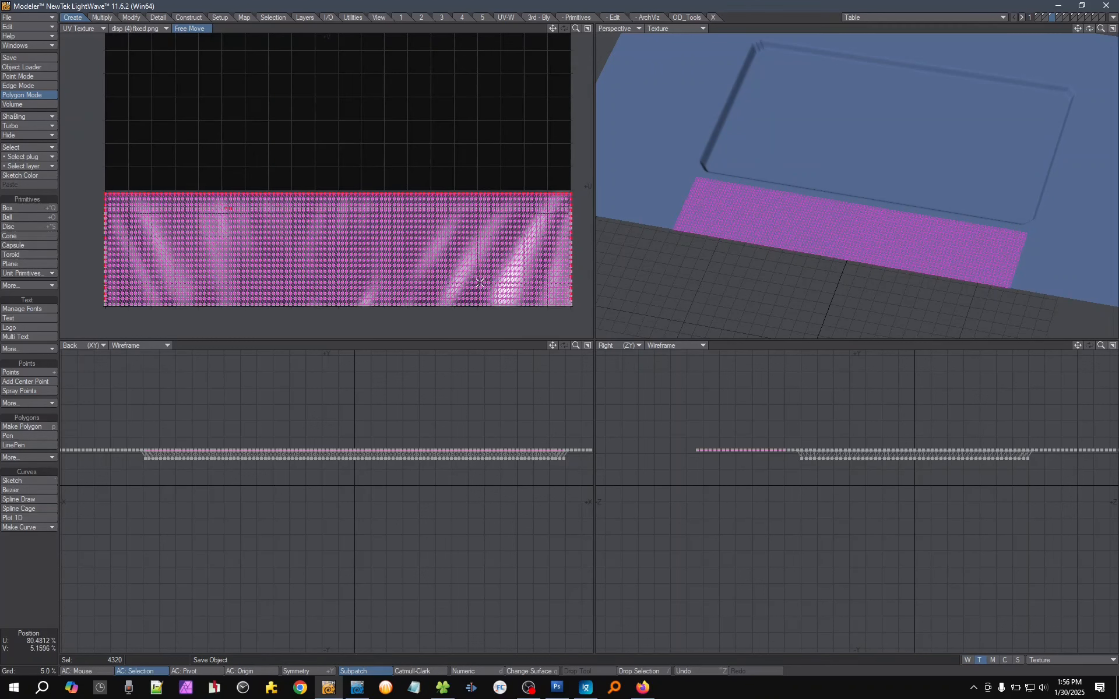
pyautogui.keyDown('alt'); pyautogui.moveTo(845, 227); pyautogui.dragTo(786, 153); pyautogui.keyUp('alt')
pyautogui.scroll(-2, 872, 245)
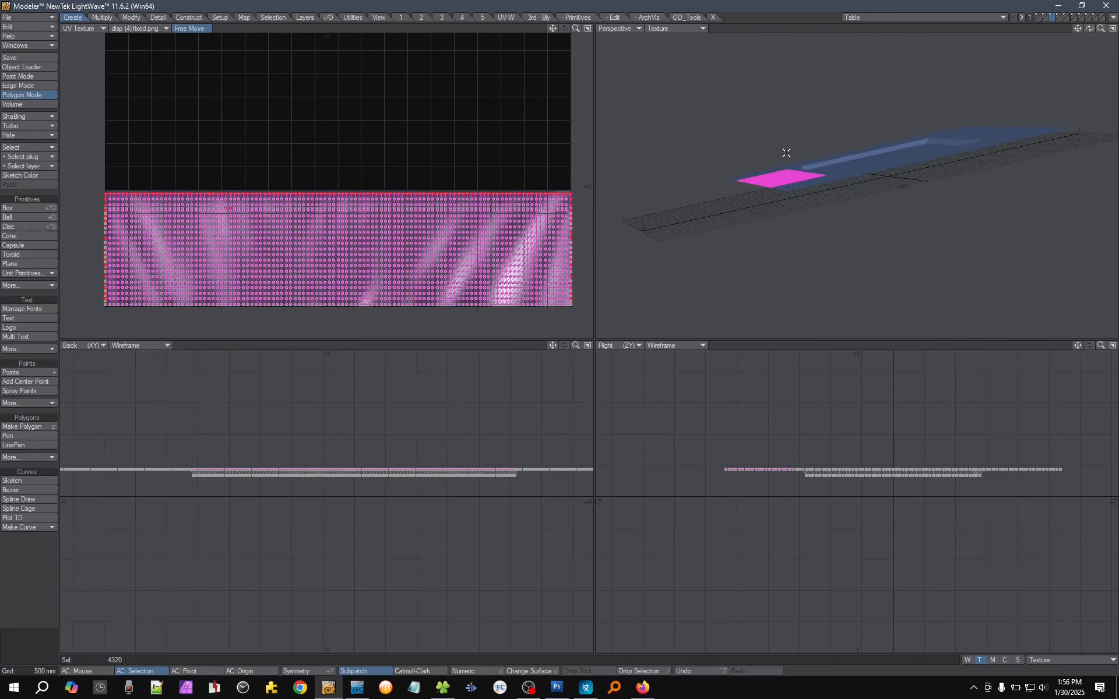
pyautogui.moveTo(786, 153)
pyautogui.mouseDown(button='right')
pyautogui.moveTo(769, 264)
pyautogui.moveTo(739, 180)
pyautogui.moveTo(757, 161)
pyautogui.mouseUp(button='right')
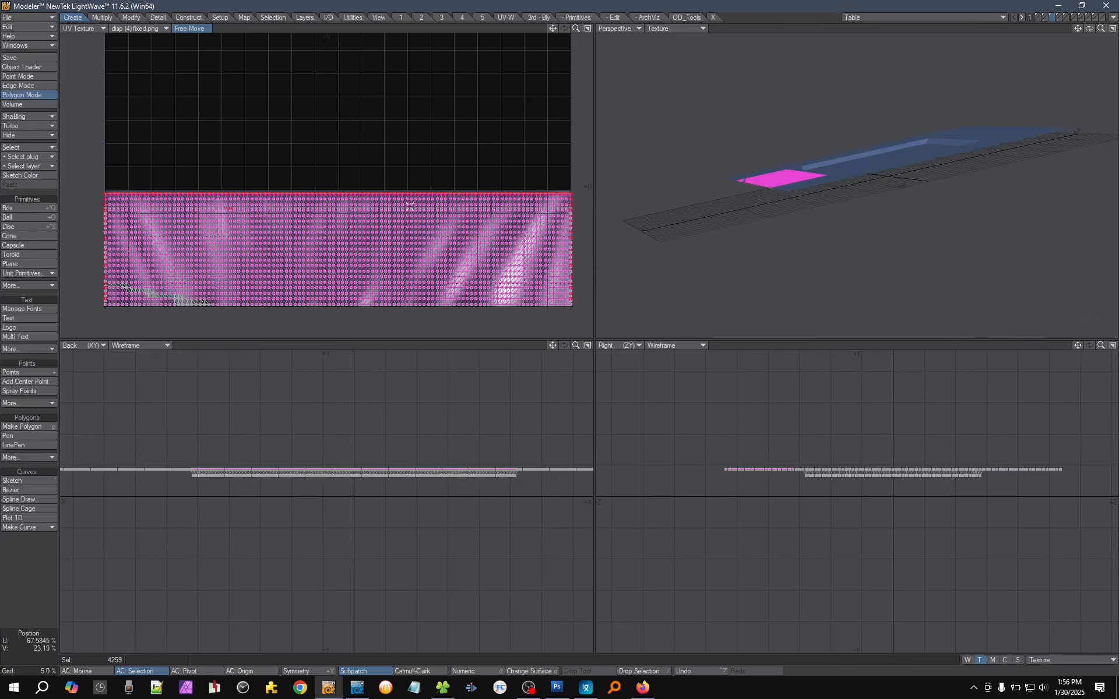
pyautogui.click(794, 19)
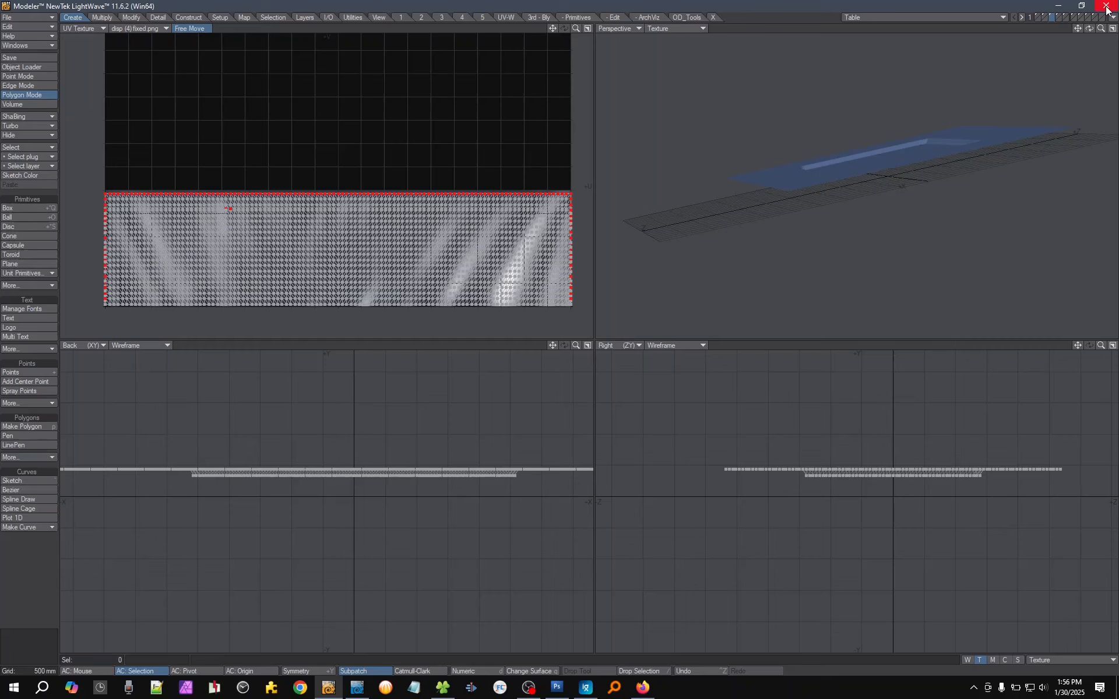
# - In Layout, connect the D1-Front surface's image Bump output directly to the Surface Bump input with nodes enabled, bypassing Bump Normal
pyautogui.press('F12')
pyautogui.press('F5')
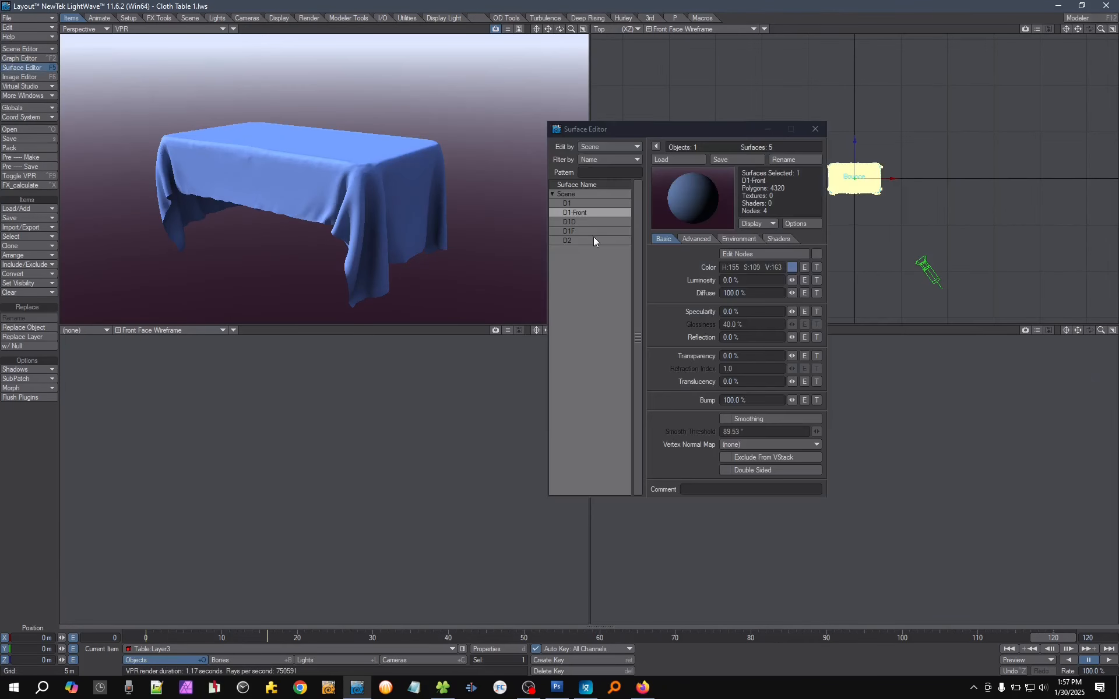
pyautogui.click(584, 214)
pyautogui.click(761, 254)
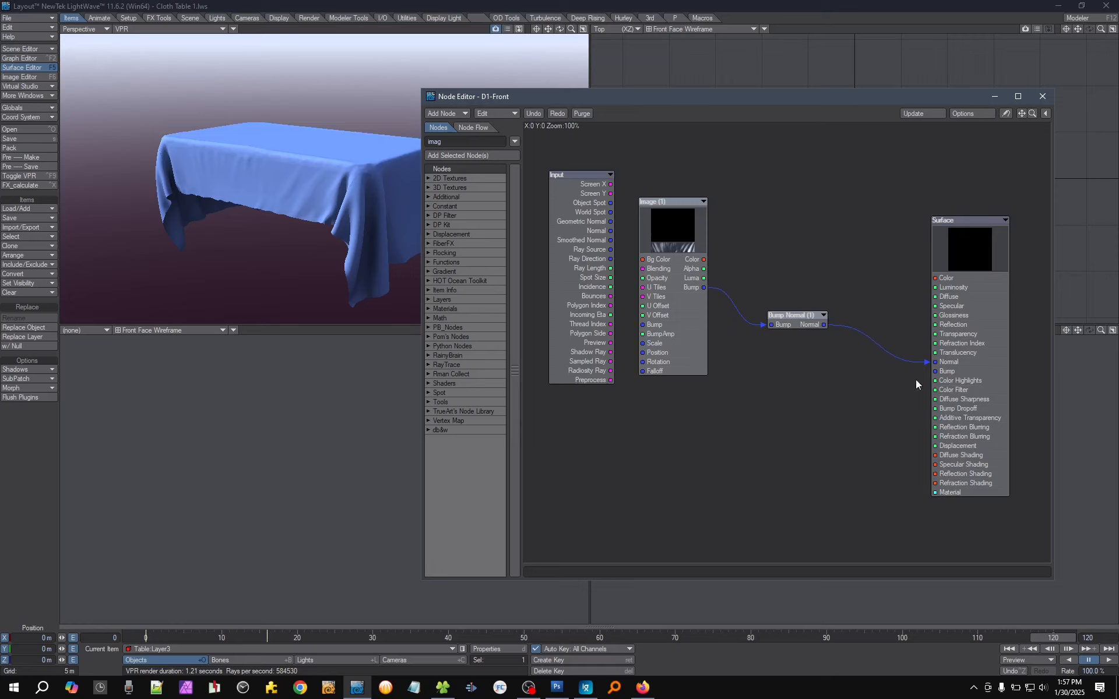
pyautogui.moveTo(763, 325); pyautogui.dragTo(805, 264)
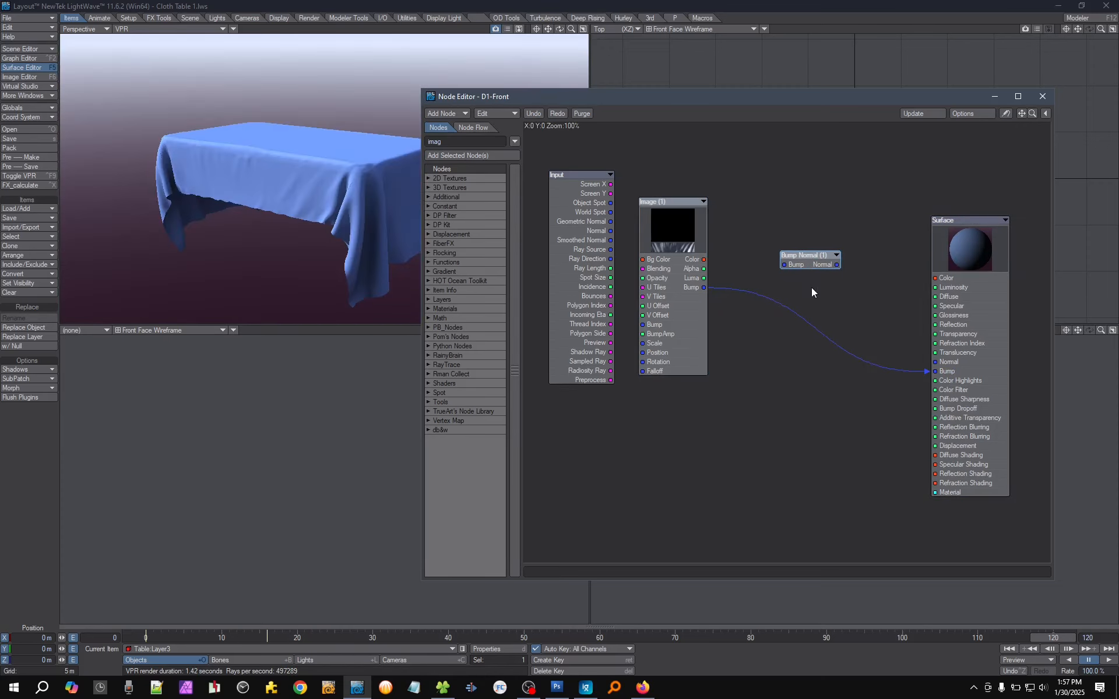
pyautogui.click(1042, 96)
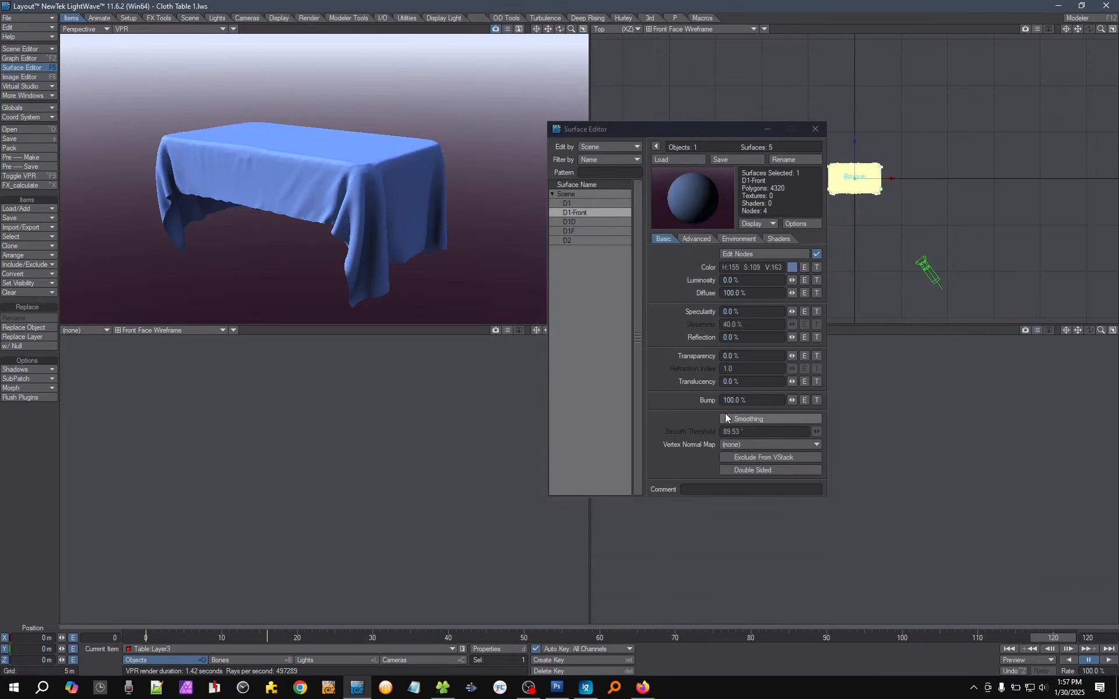
pyautogui.moveTo(660, 127); pyautogui.dragTo(641, 109)
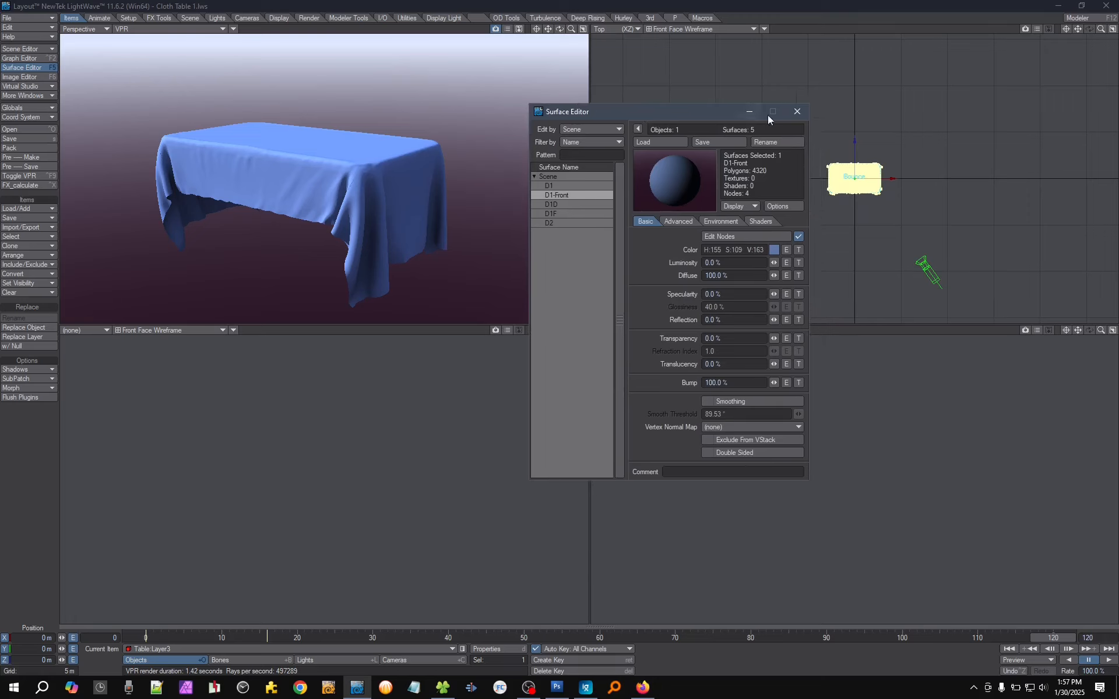
pyautogui.click(797, 111)
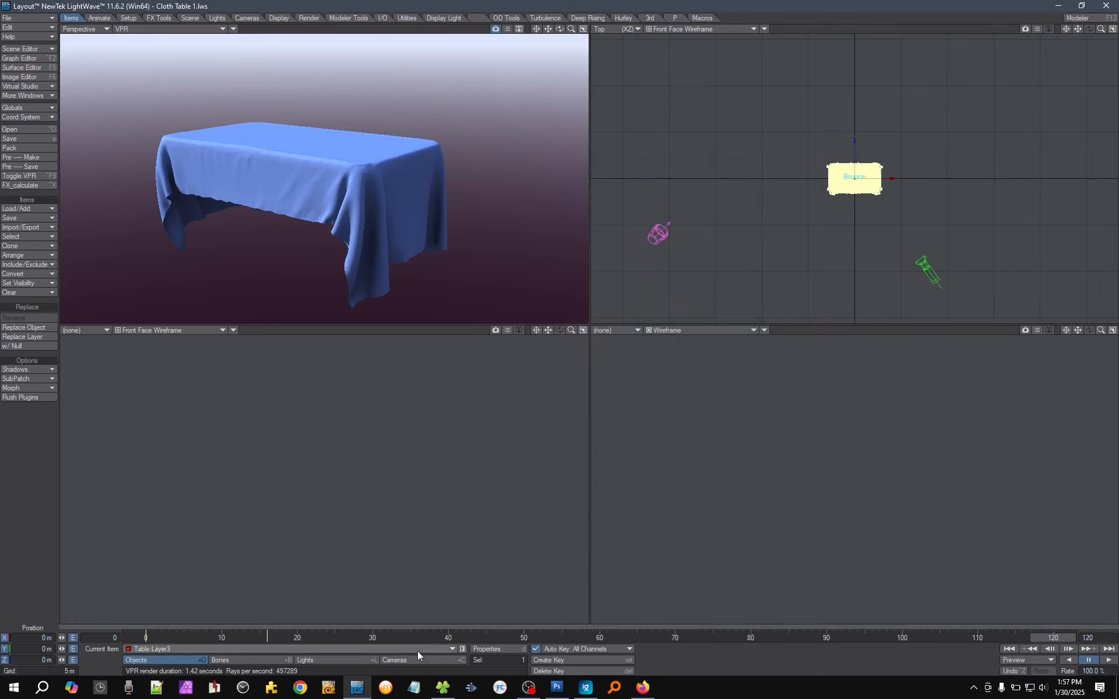
# - Try to connect the D1-Front image node's Color output to the Surface node's Displacement input
pyautogui.click(487, 649)
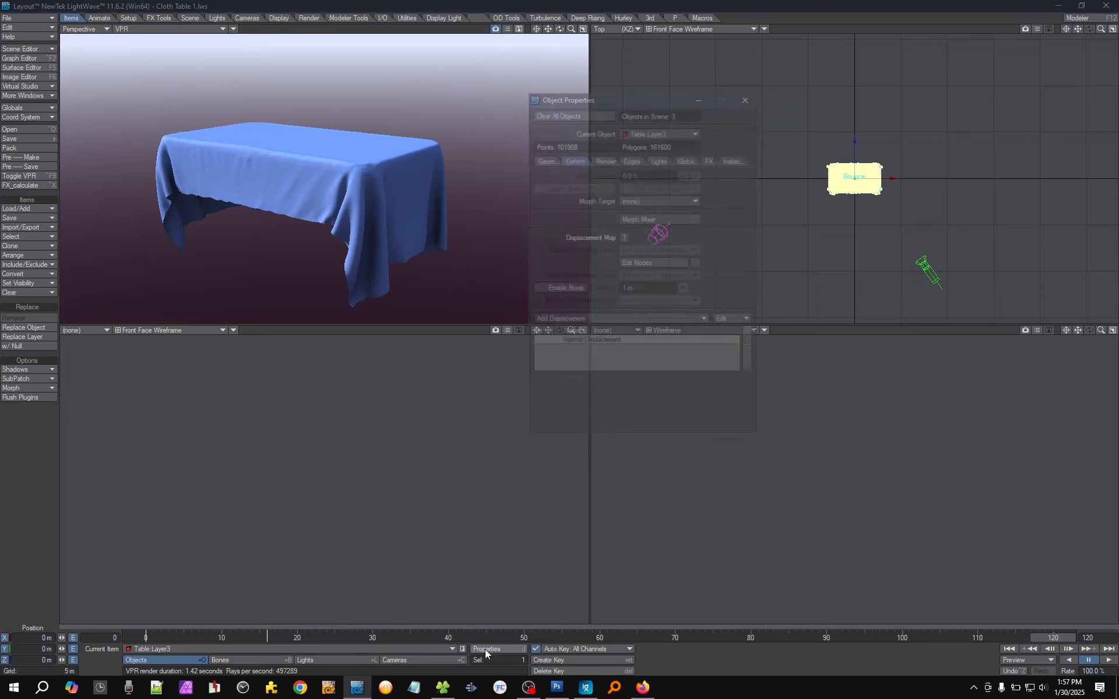
pyautogui.moveTo(631, 98); pyautogui.dragTo(613, 104)
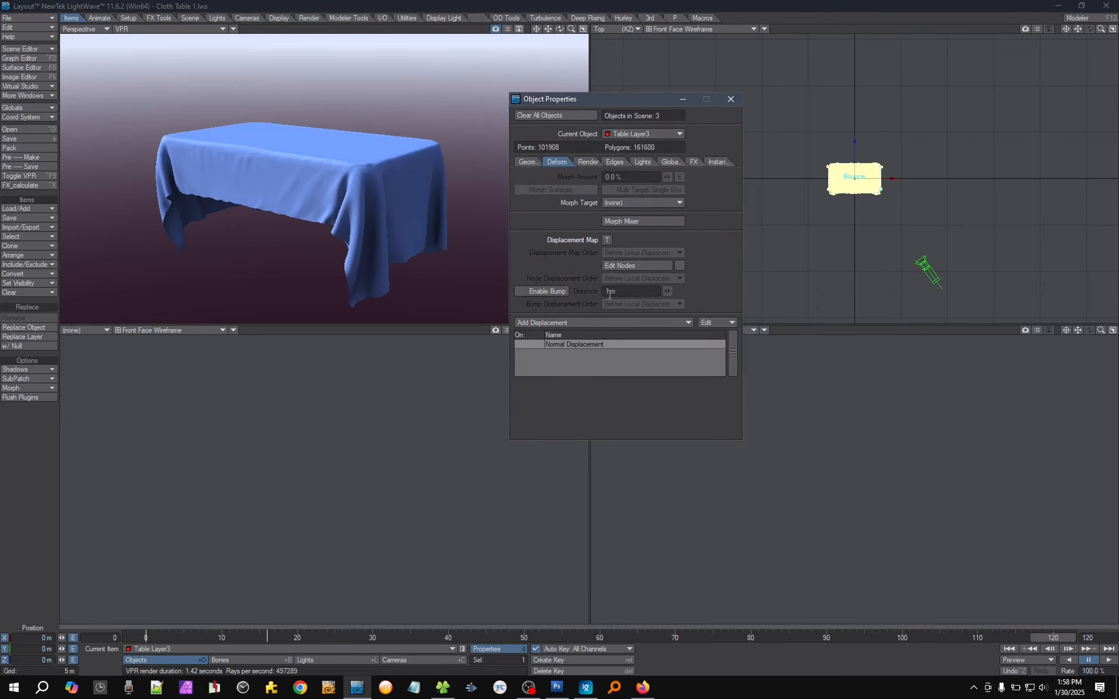
pyautogui.press('F5')
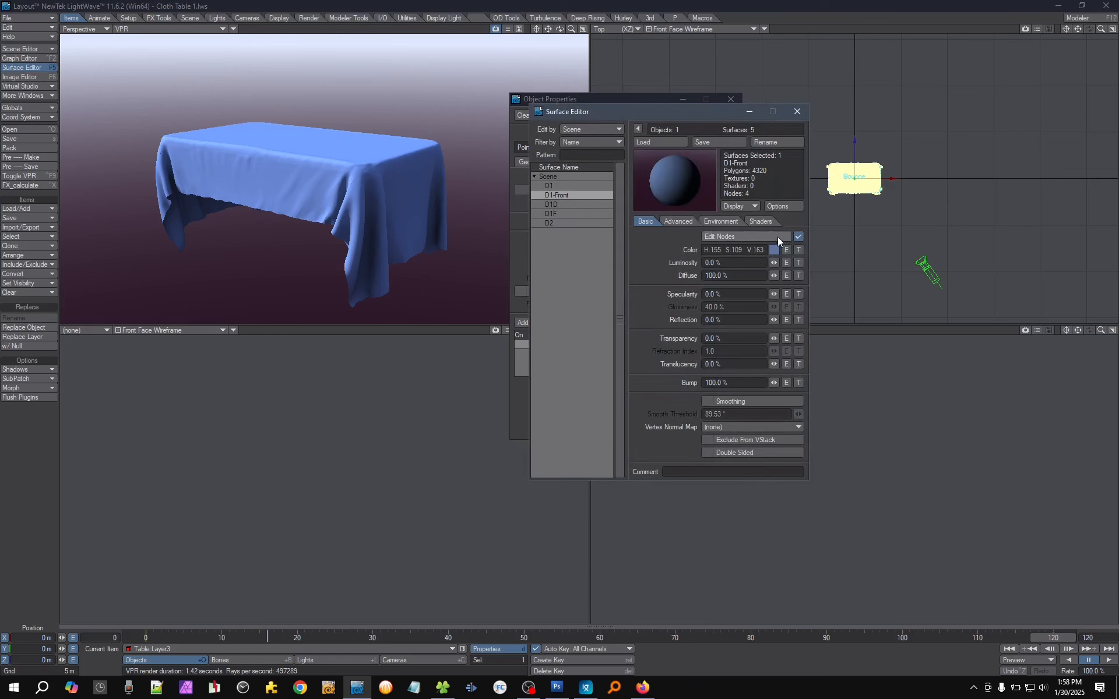
pyautogui.click(778, 237)
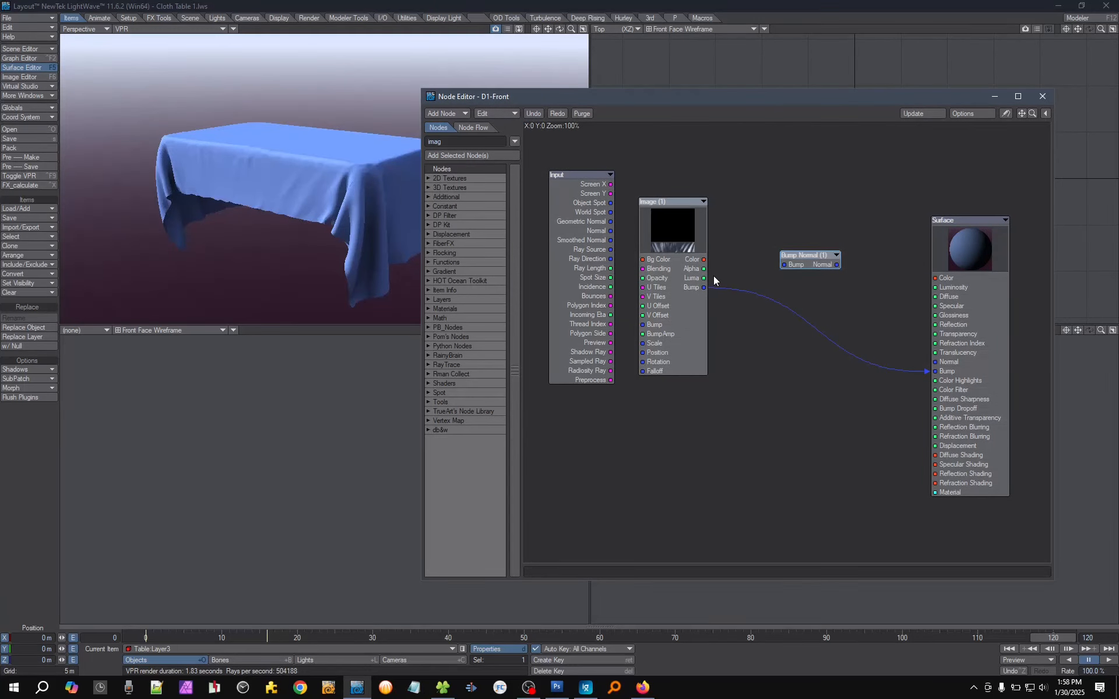
pyautogui.moveTo(713, 275); pyautogui.dragTo(936, 447)
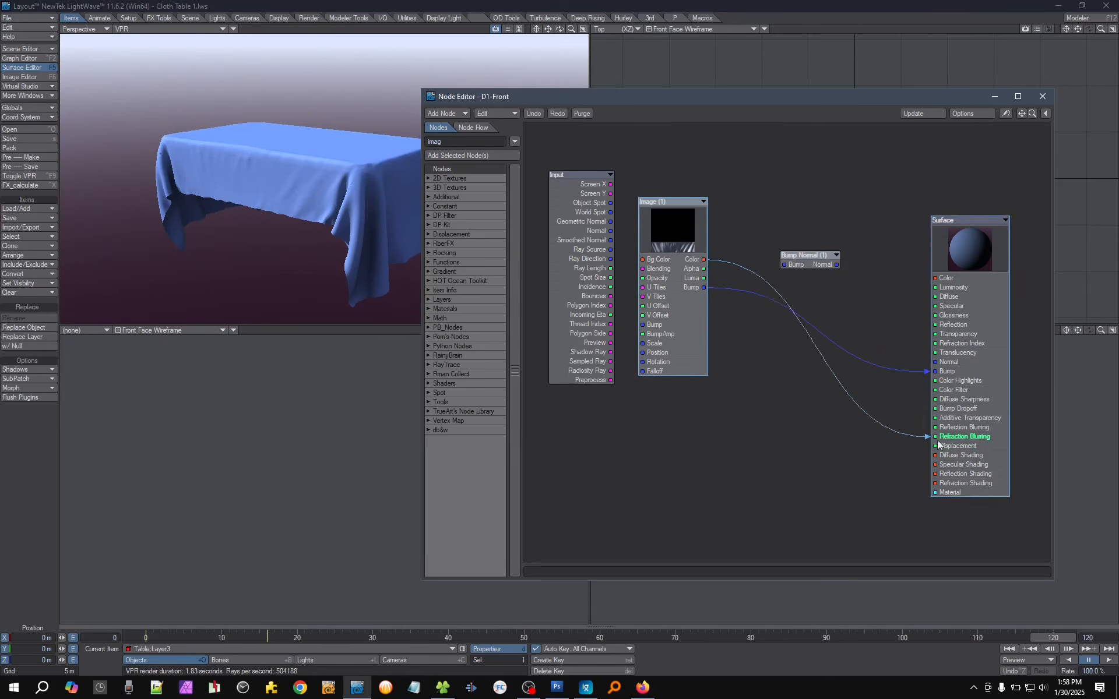
pyautogui.click(1042, 96)
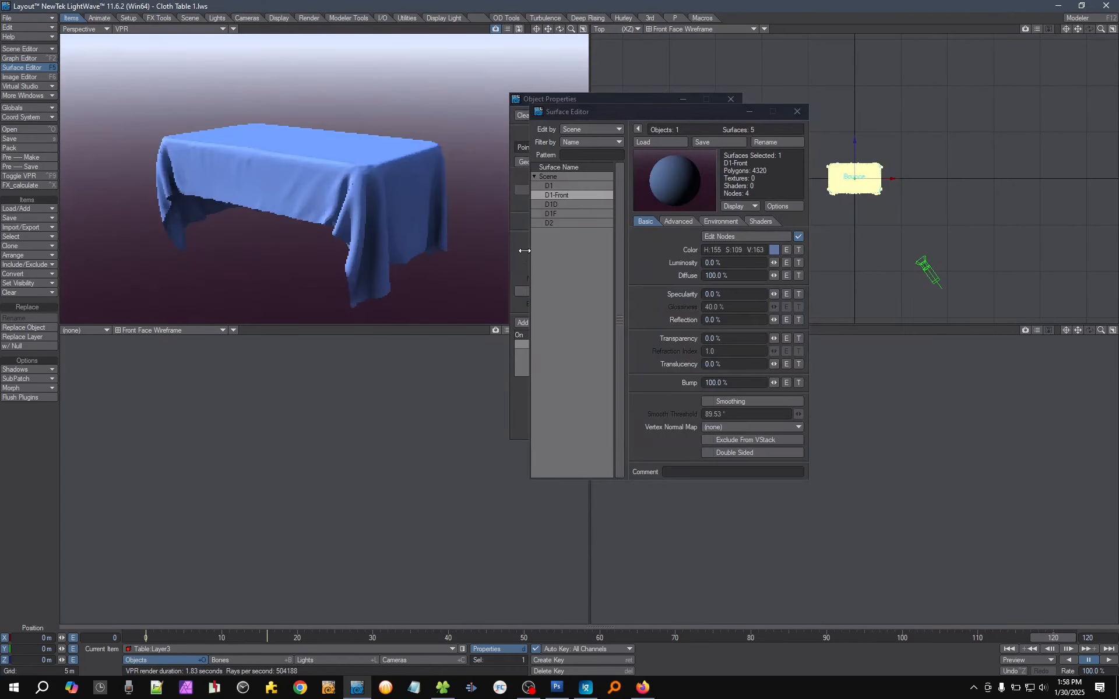
# - Enable the Normal Displacement modifier on the table object and review its amplitude, direction and texture layer
pyautogui.click(515, 387)
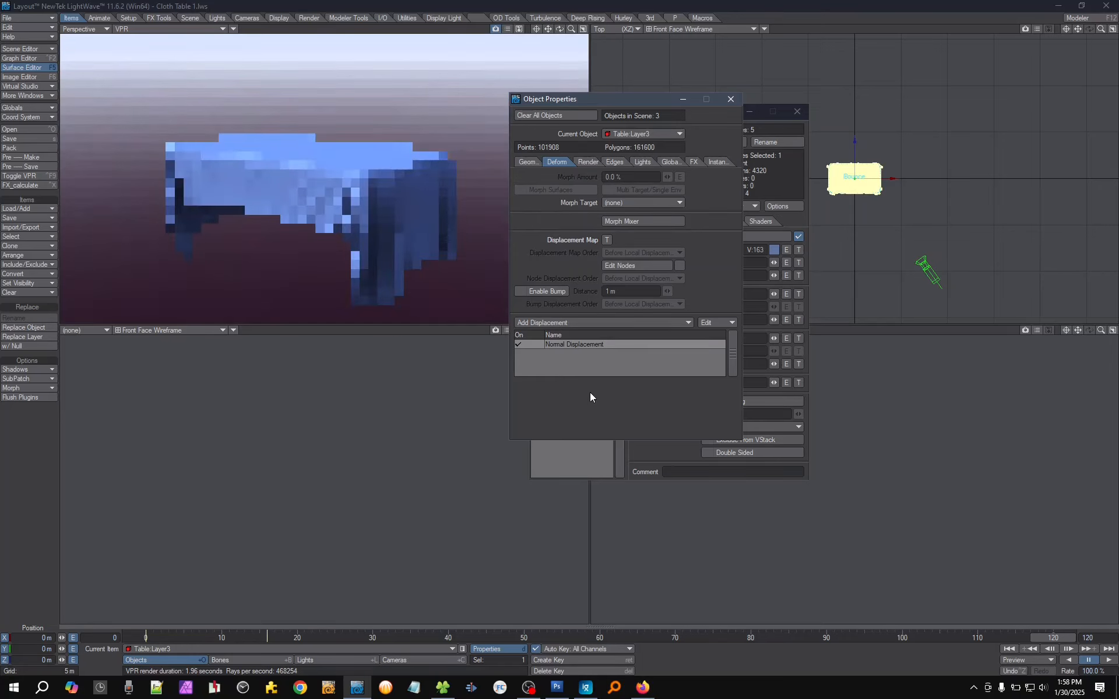
pyautogui.doubleClick(588, 345)
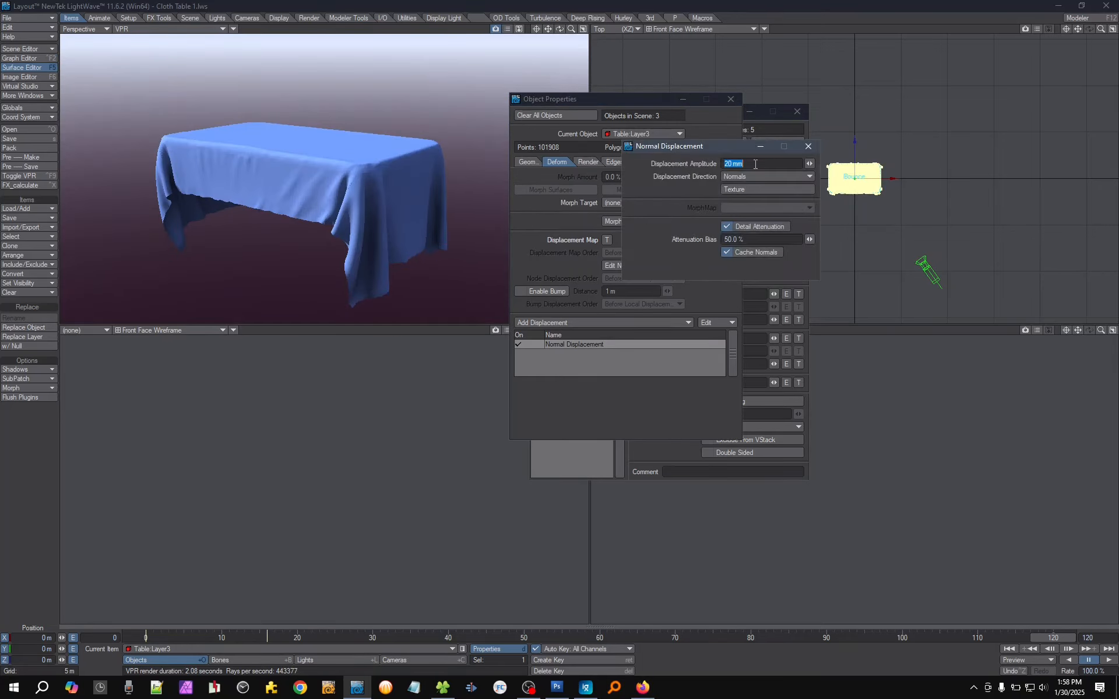
pyautogui.click(742, 190)
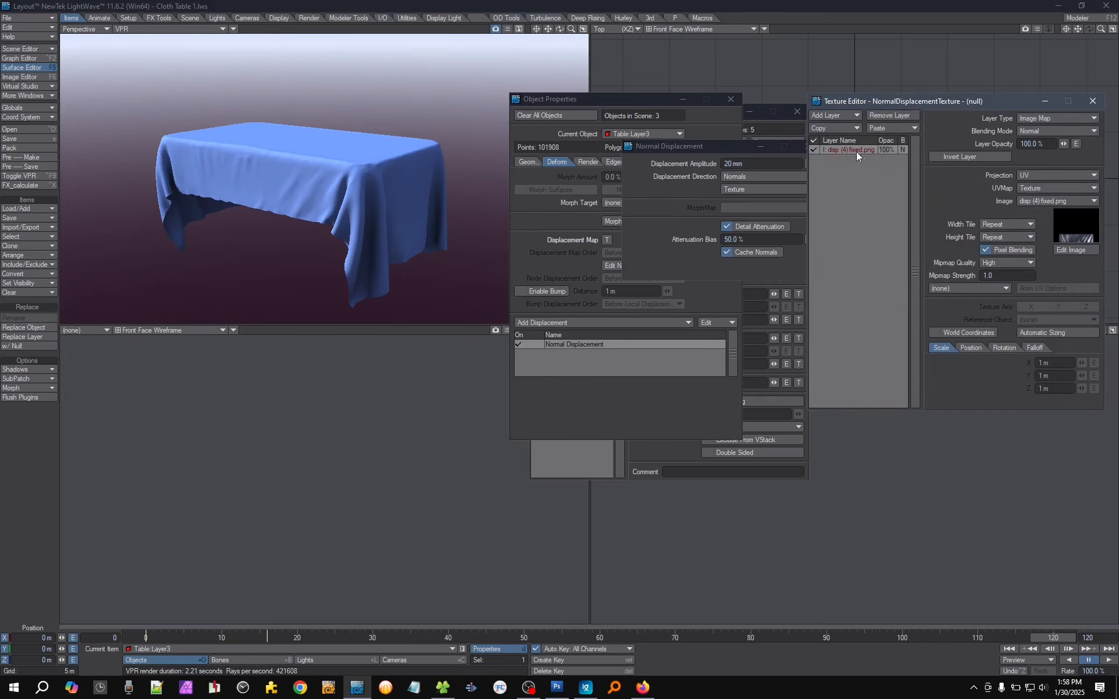
pyautogui.click(1093, 101)
pyautogui.click(805, 147)
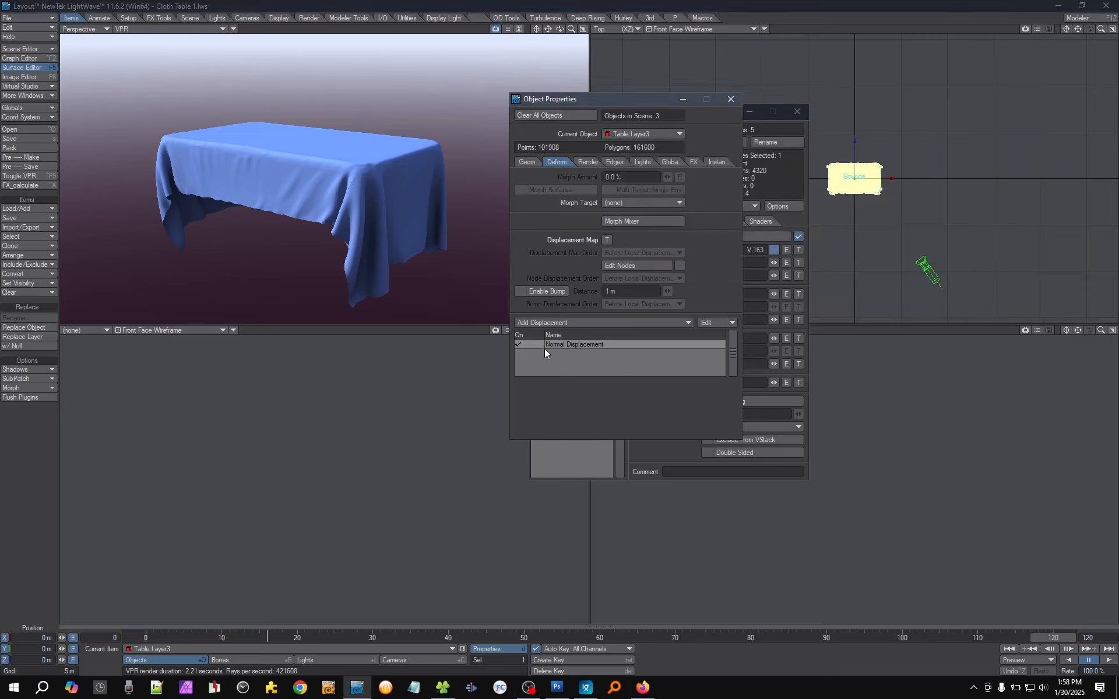
# - Check the table object's subdivision order and SubPatch levels against its deform settings, and close the property and surface windows
pyautogui.click(528, 162)
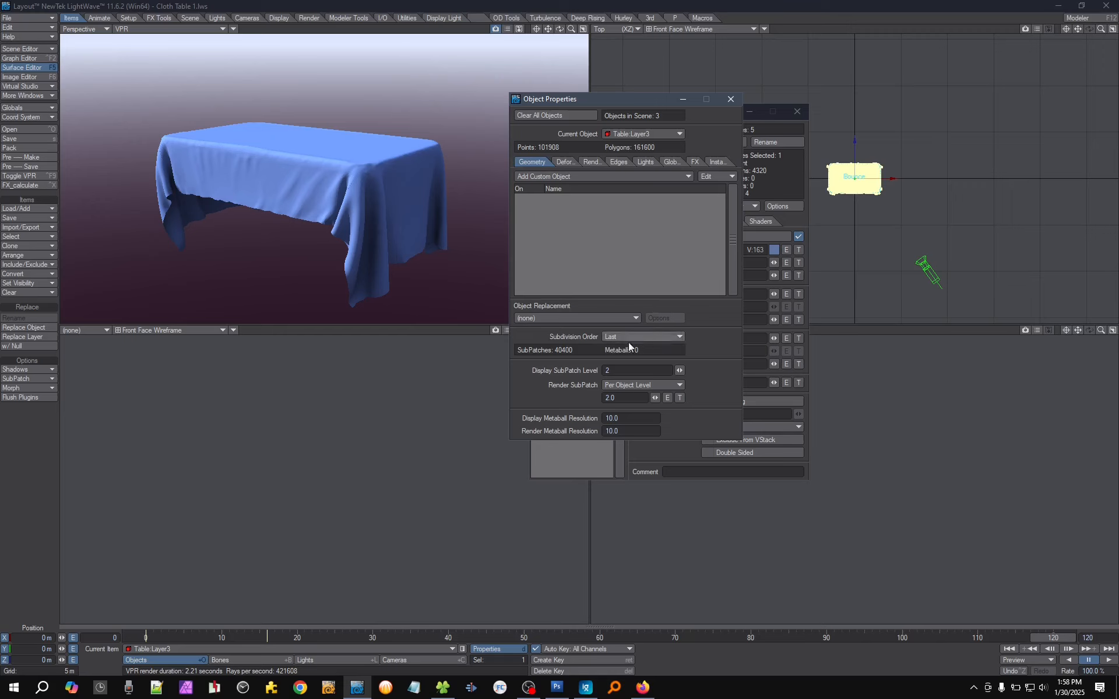
pyautogui.click(632, 336)
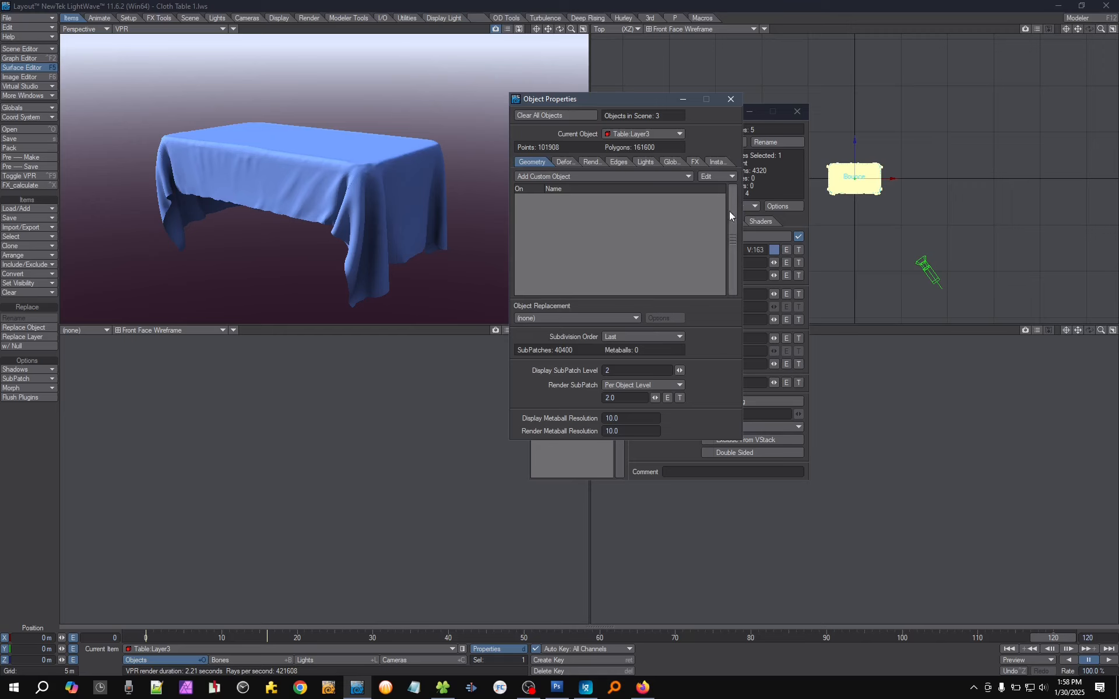
pyautogui.click(566, 162)
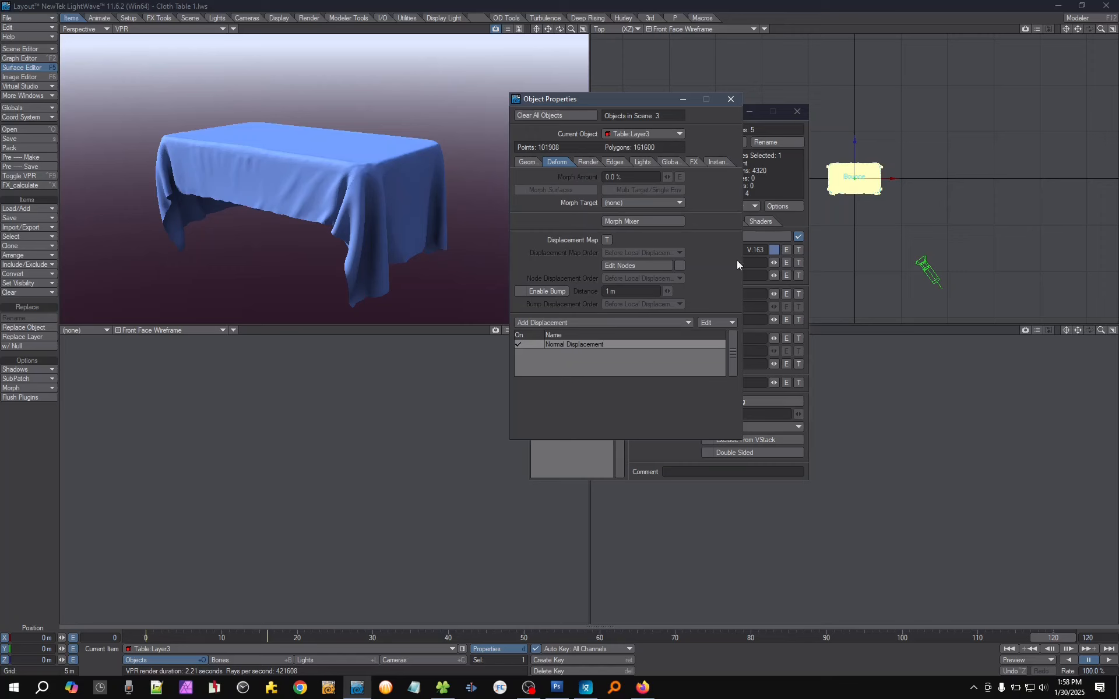
pyautogui.click(530, 162)
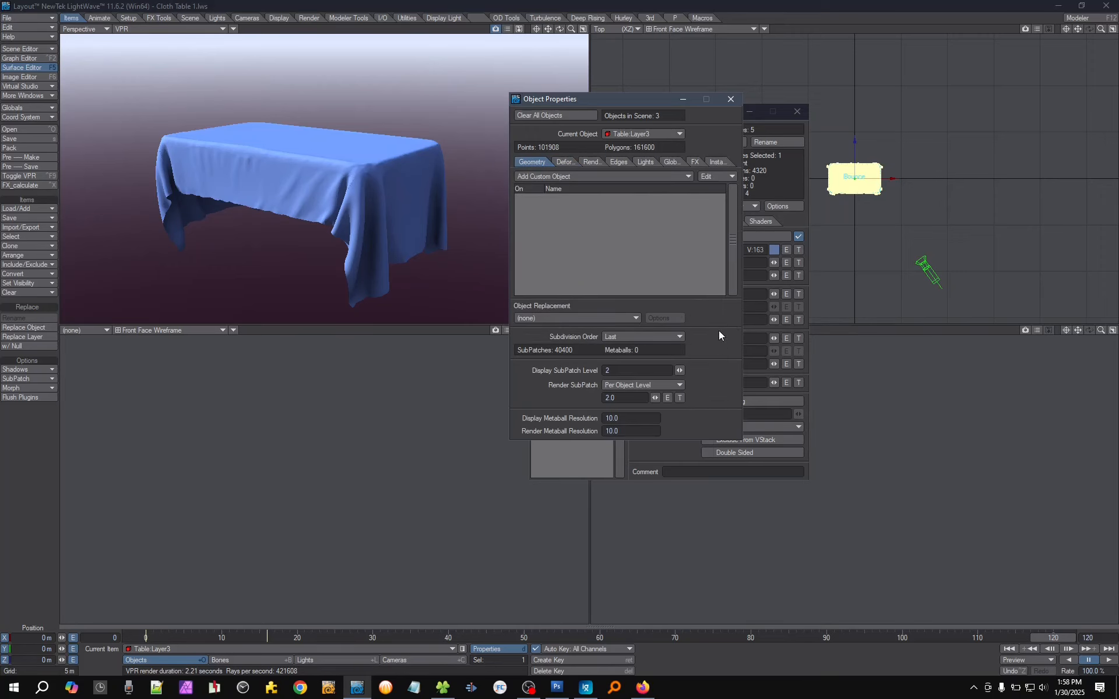
pyautogui.click(563, 162)
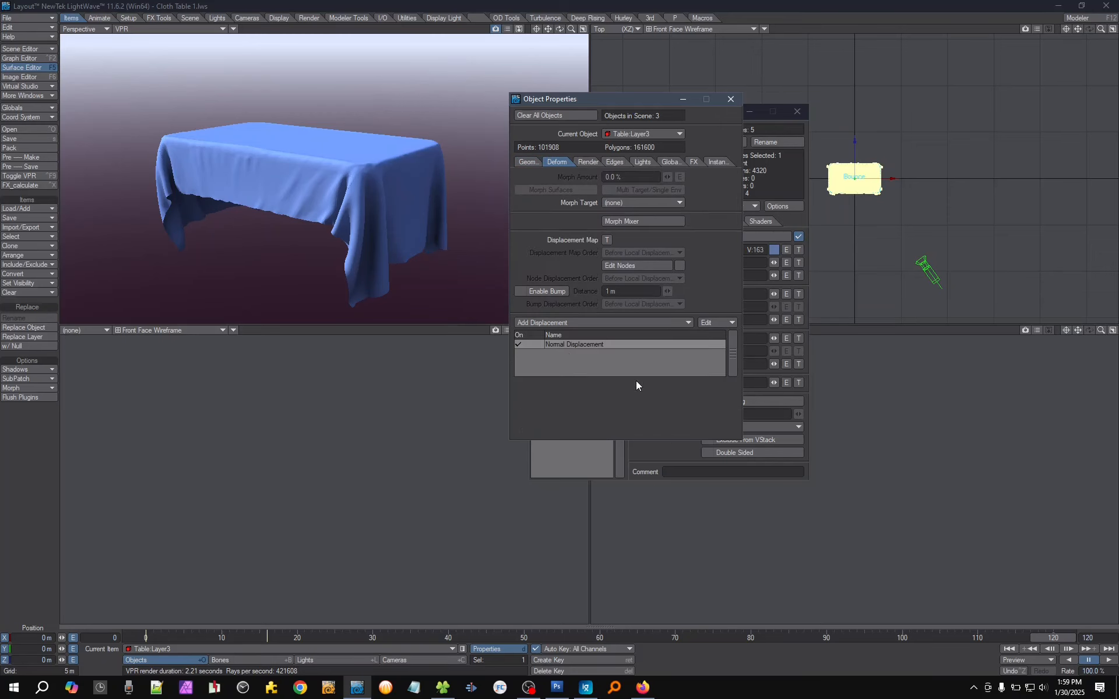
pyautogui.click(730, 99)
pyautogui.moveTo(655, 113); pyautogui.dragTo(610, 97)
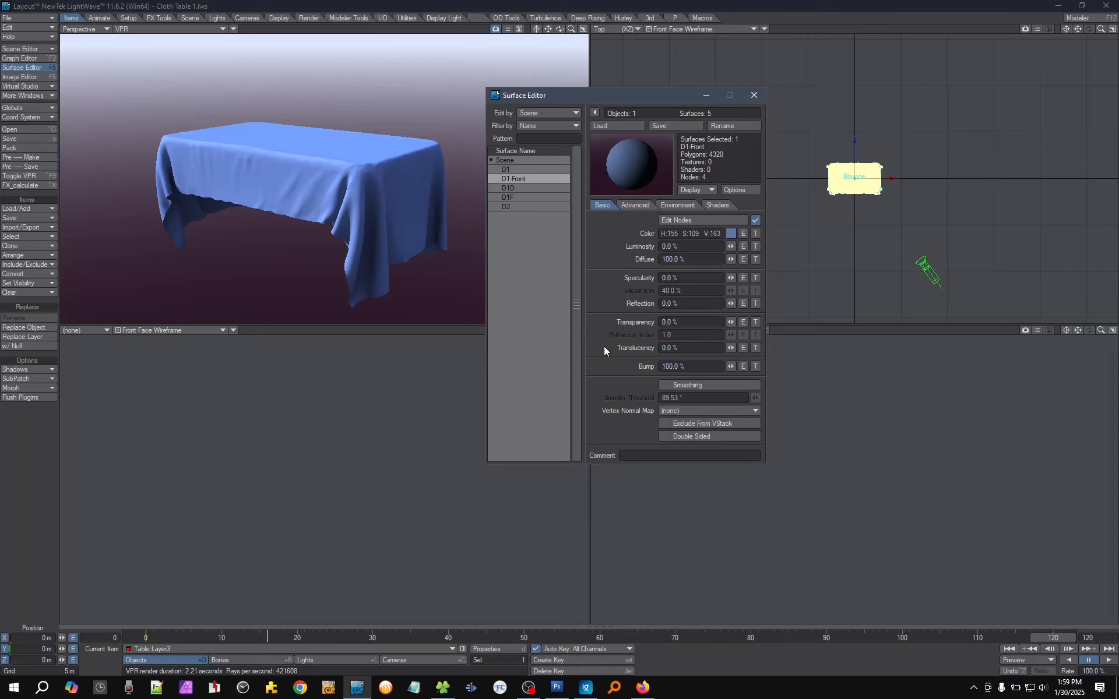
pyautogui.click(753, 95)
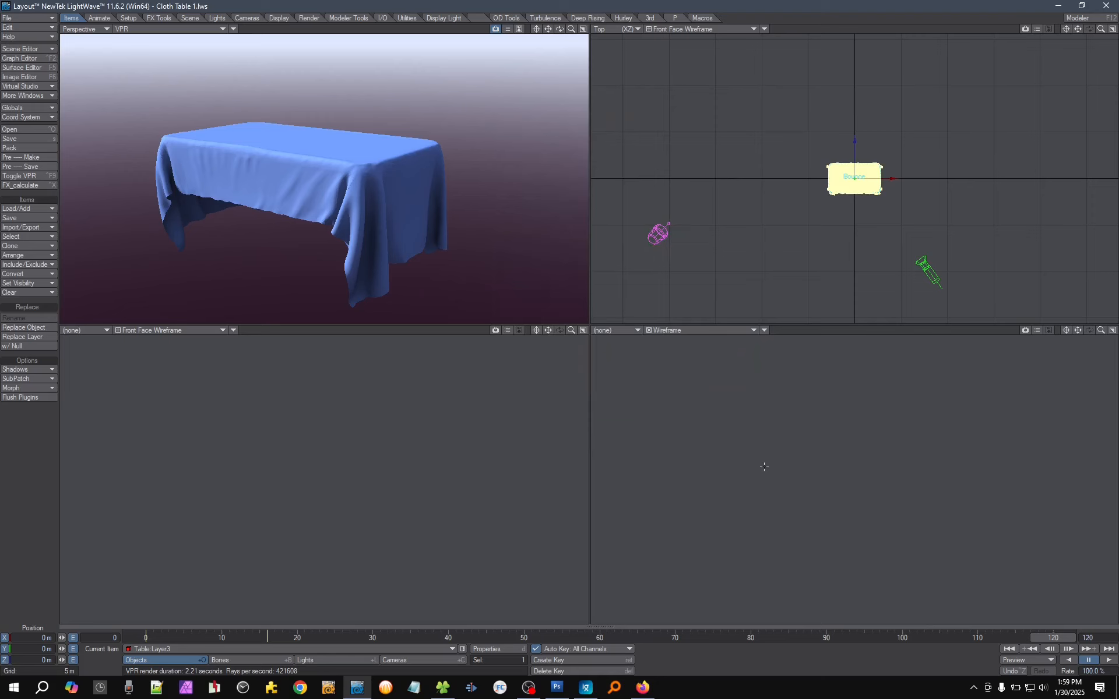
# - Render the current frame and examine the folds on the tablecloth's front drape
pyautogui.press('F9')
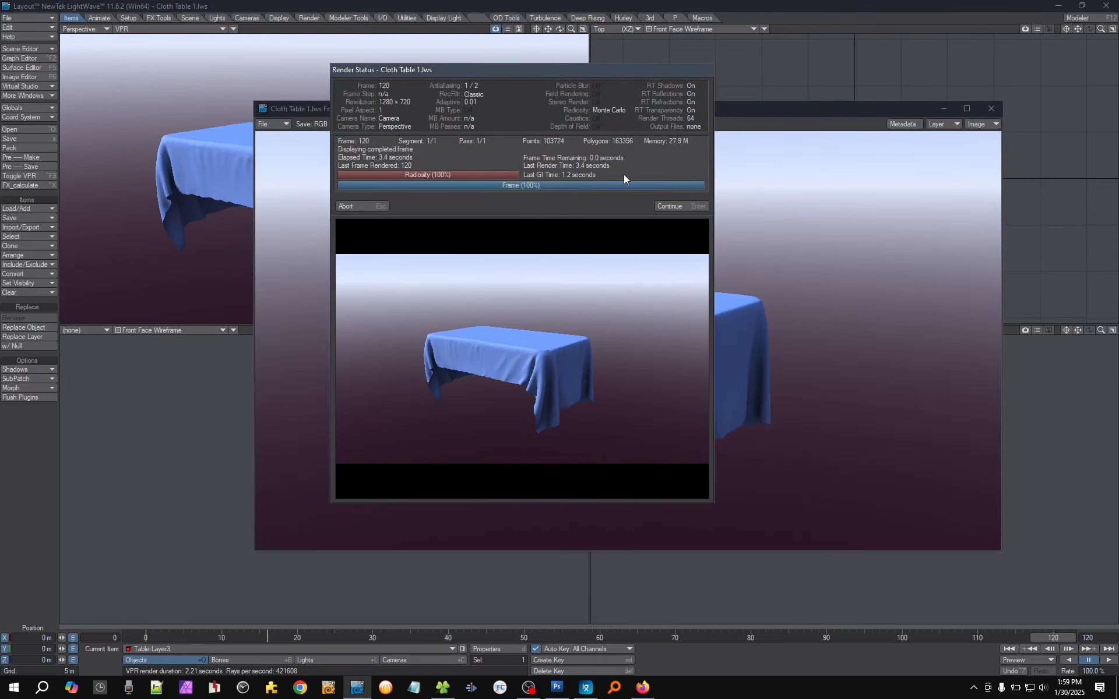
pyautogui.press('Return')
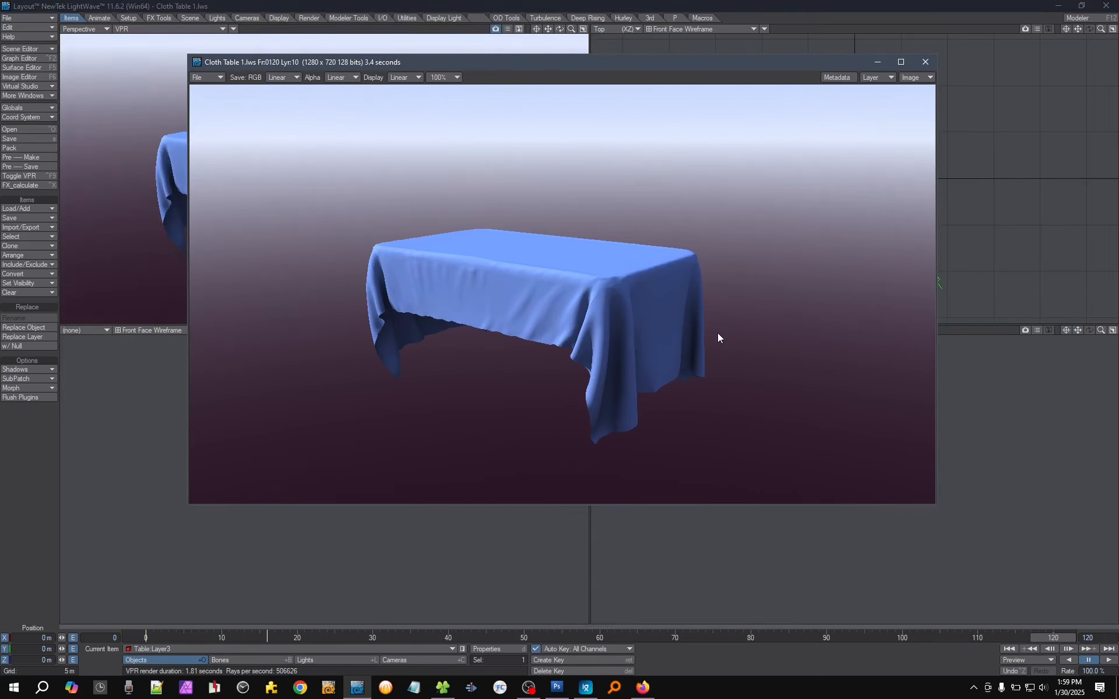
pyautogui.moveTo(409, 275); pyautogui.dragTo(665, 362)
pyautogui.moveTo(610, 285)
pyautogui.mouseDown()
pyautogui.moveTo(692, 349)
pyautogui.moveTo(610, 327)
pyautogui.moveTo(624, 277)
pyautogui.moveTo(613, 282)
pyautogui.mouseUp()
# - Switch to Photoshop and apply a Gaussian Blur with an 8 pixel radius to the copied displacement image
pyautogui.click(557, 688)
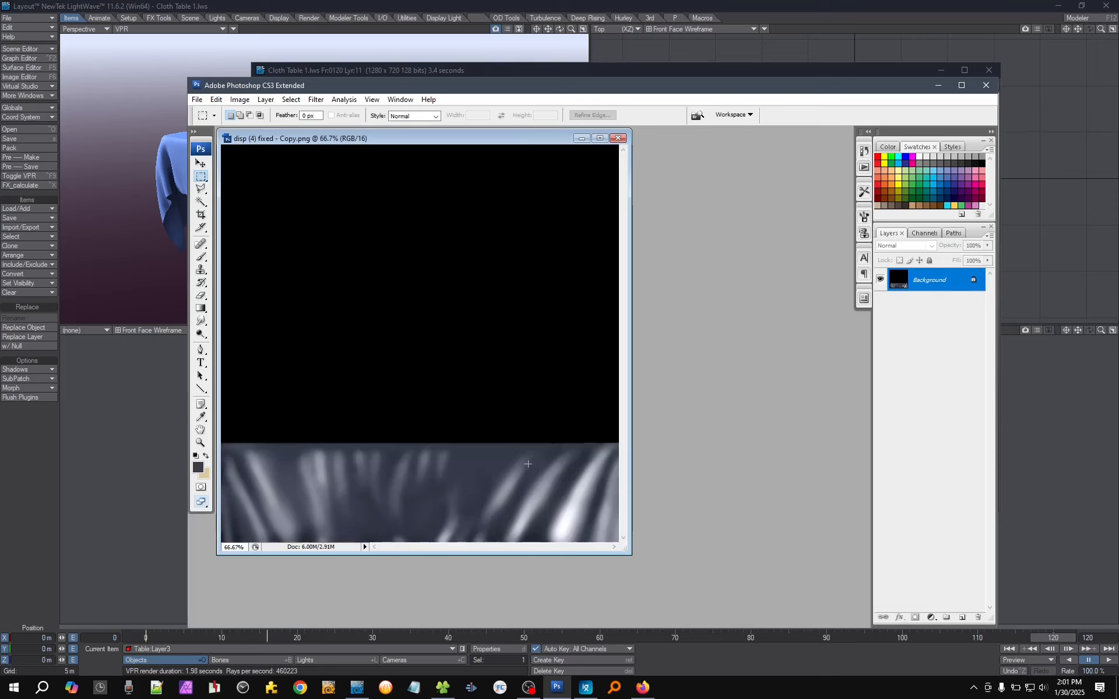
pyautogui.hotkey('ctrl', 'alt', 'f')
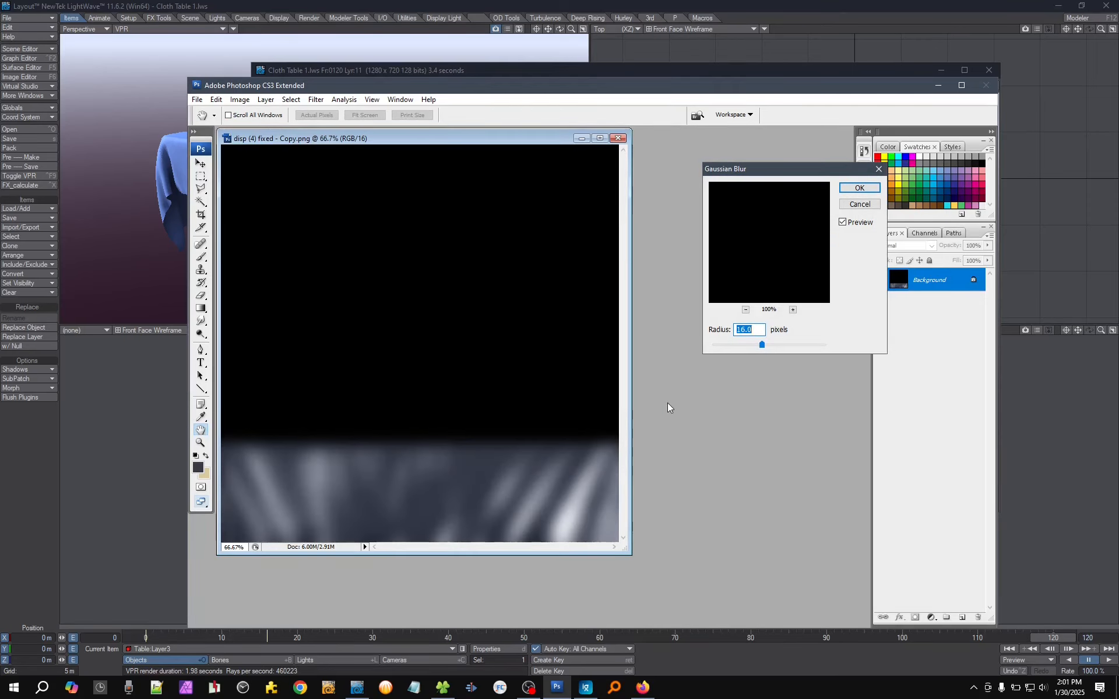
pyautogui.write('8')
pyautogui.press('Return')
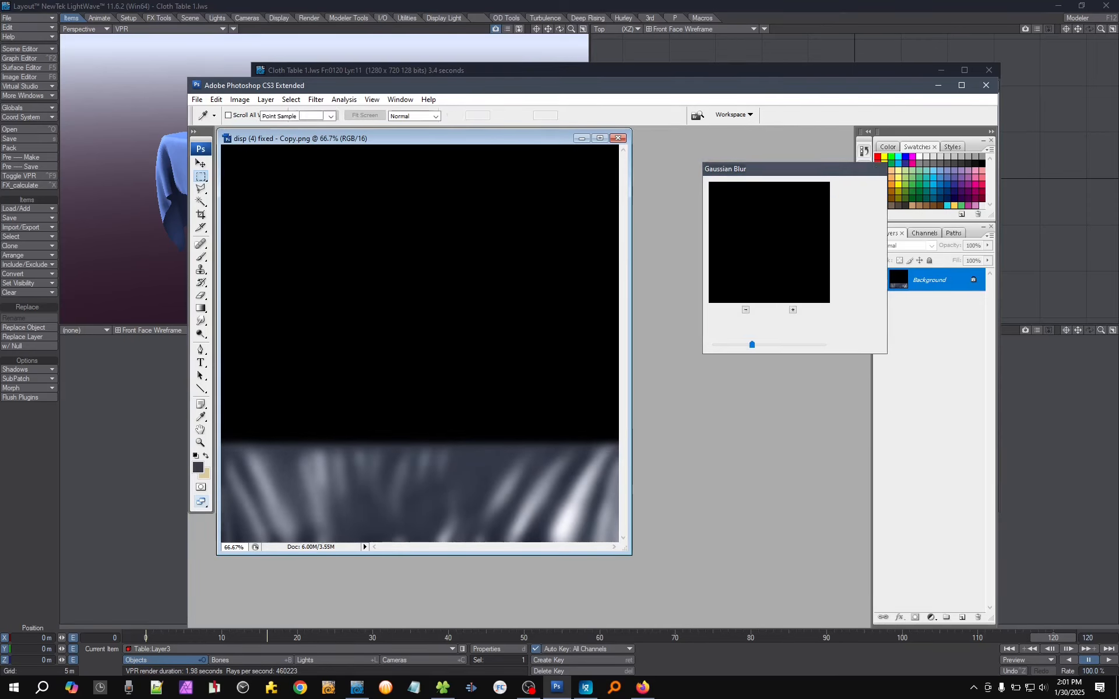
pyautogui.hotkey('ctrl', 'shift', 's')
pyautogui.press('BackSpace')
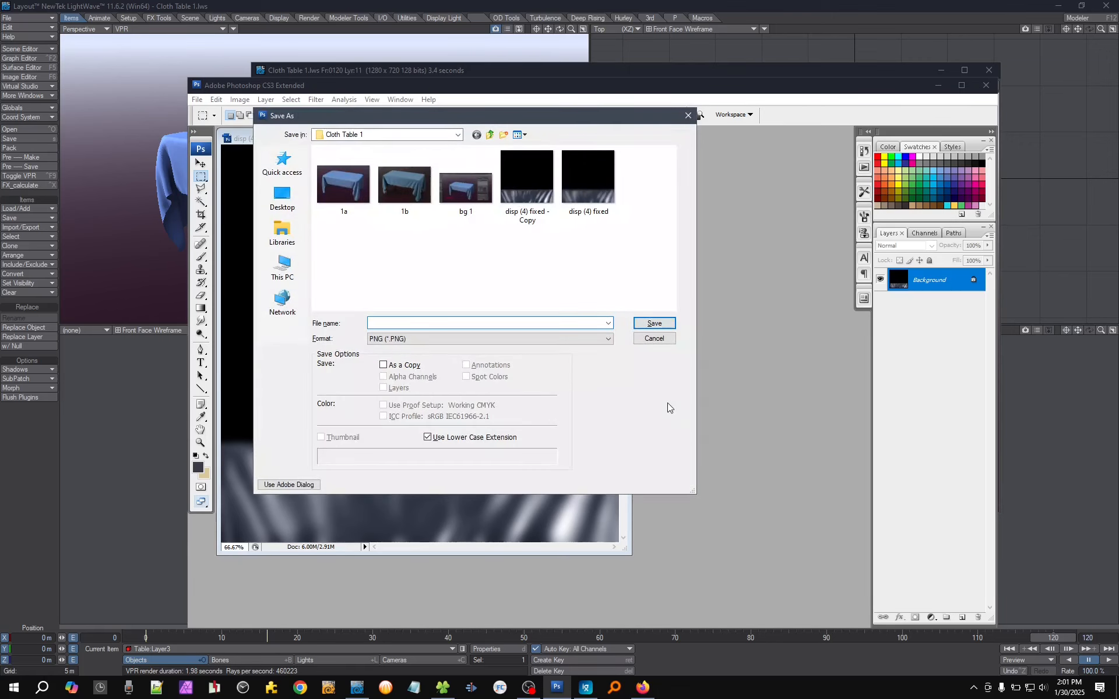
pyautogui.press('Escape')
# - Save the blurred image over disp (4) fixed.png as a non-interlaced PNG, and close the document
pyautogui.hotkey('ctrl', 'shift', 's')
pyautogui.press('Right')
pyautogui.hotkey('ctrl', 'shift', 'Left')
pyautogui.press('BackSpace')
pyautogui.press('BackSpace')
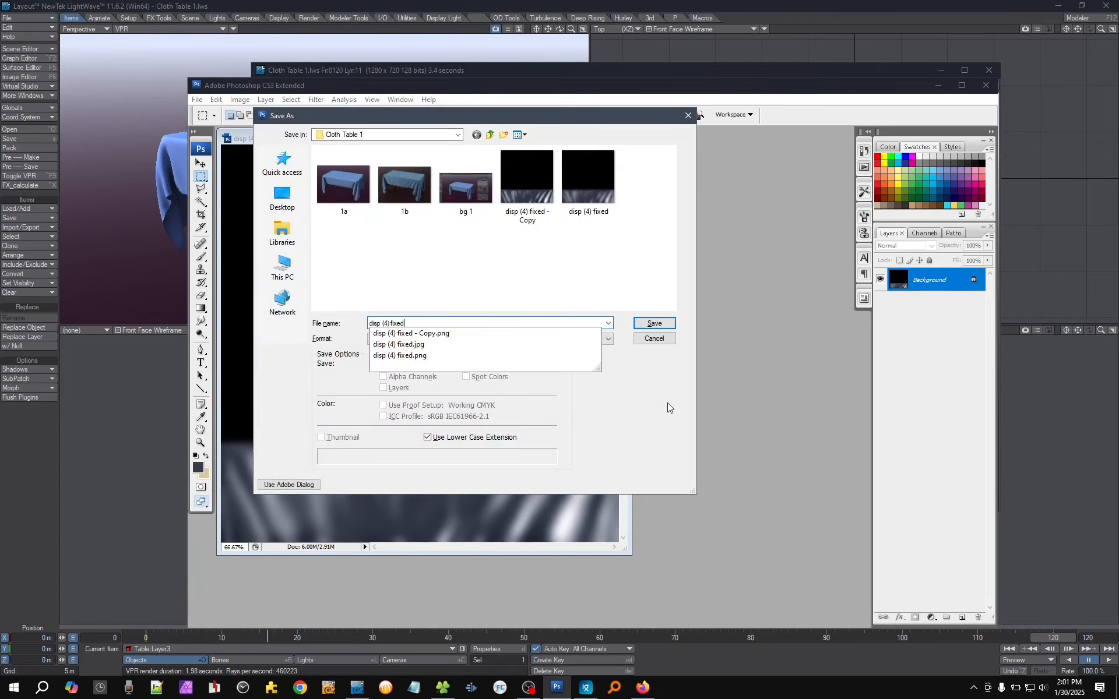
pyautogui.press('Return')
pyautogui.press('y')
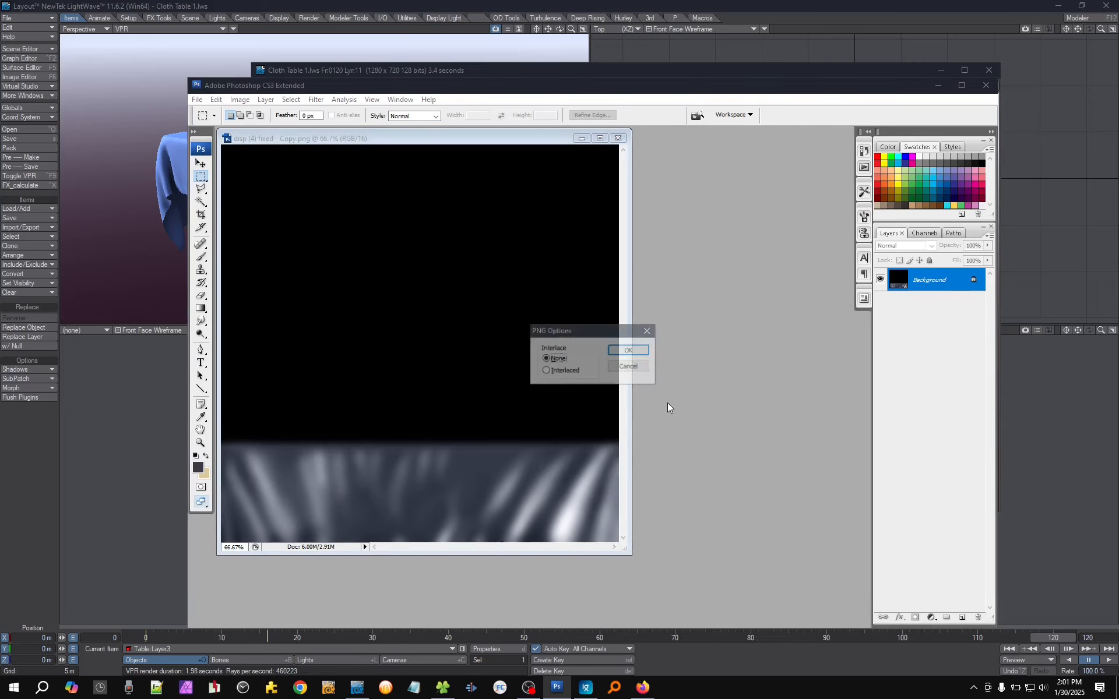
pyautogui.press('Return')
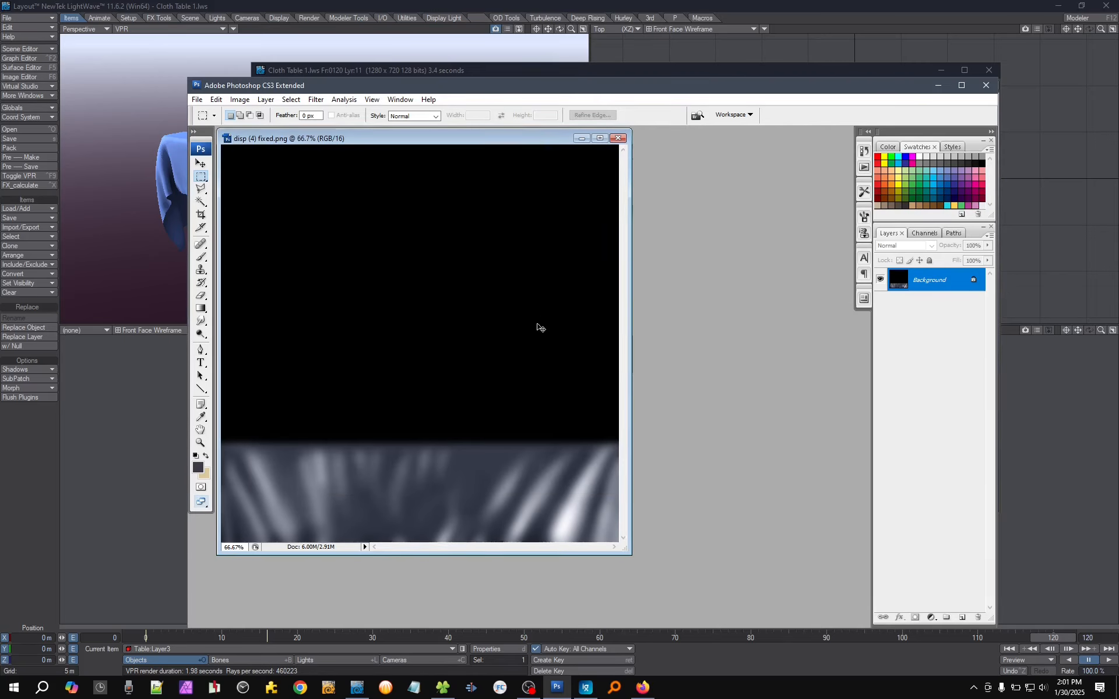
pyautogui.hotkey('ctrl', 'w')
# - Switch to LightWave Layout and reload disp (4) fixed.png in the Image Editor, closing the editor when done
pyautogui.click(611, 72)
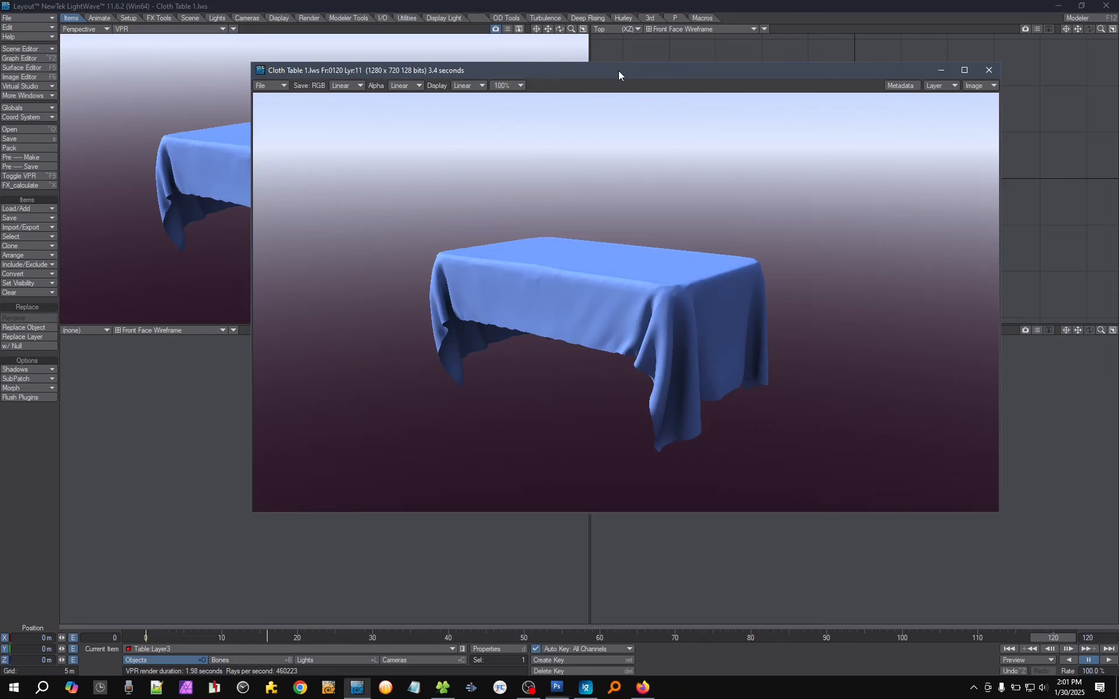
pyautogui.press('F6')
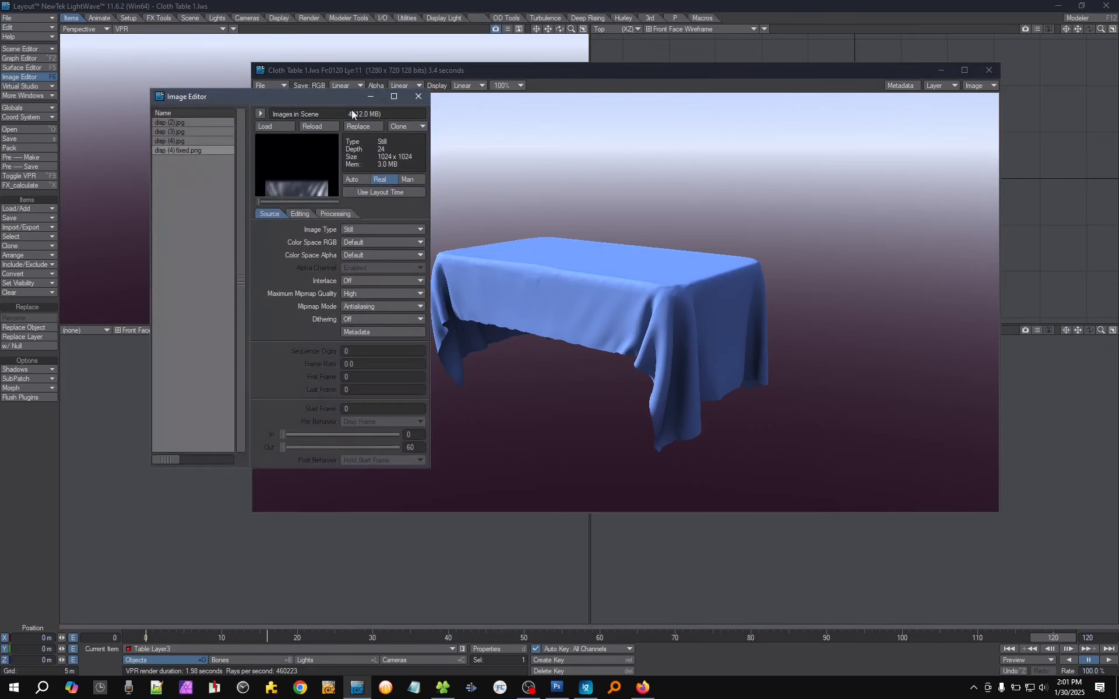
pyautogui.click(417, 97)
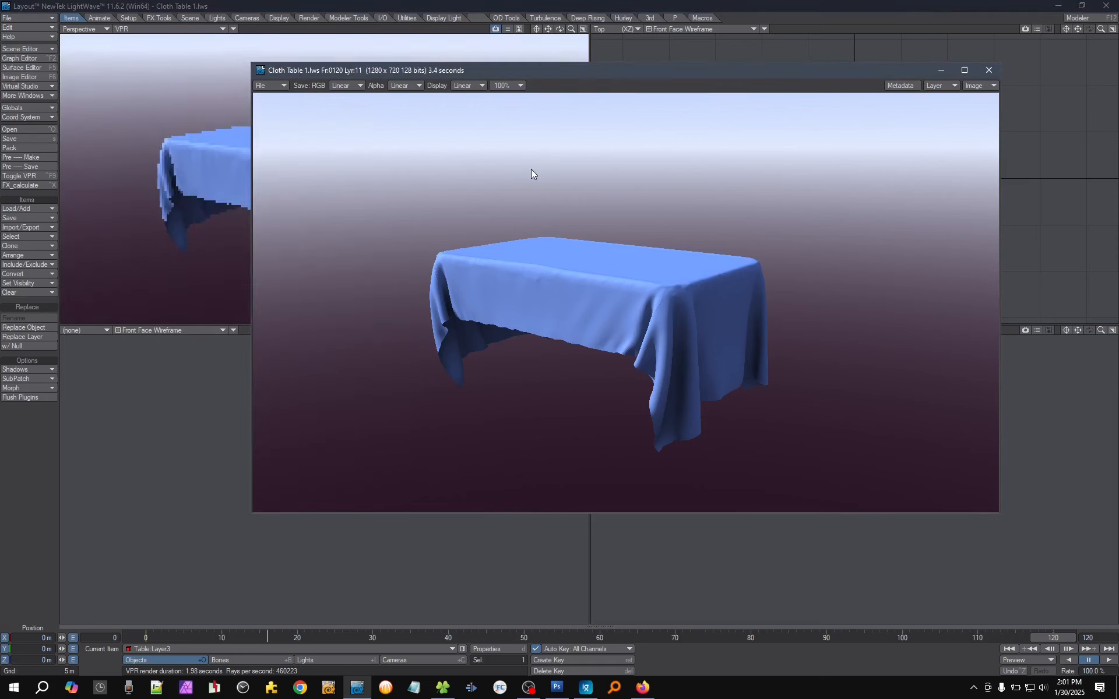
# - Render frame 120 with the blurred displacement map and compare the tablecloth folds with the previous render
pyautogui.press('F9')
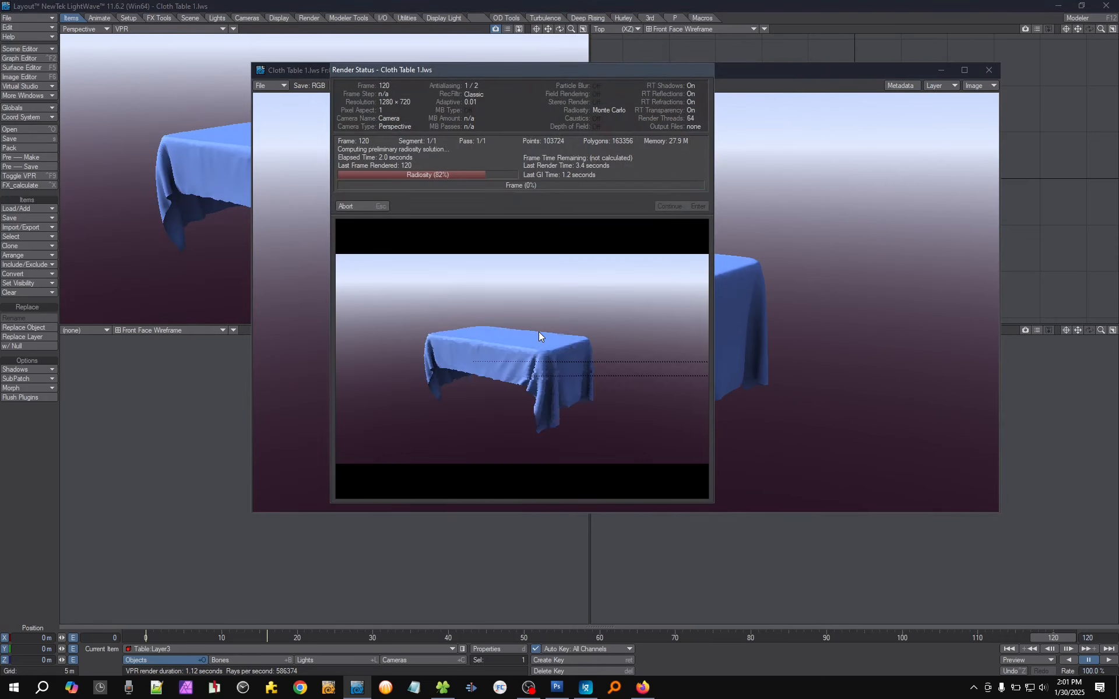
pyautogui.click(370, 205)
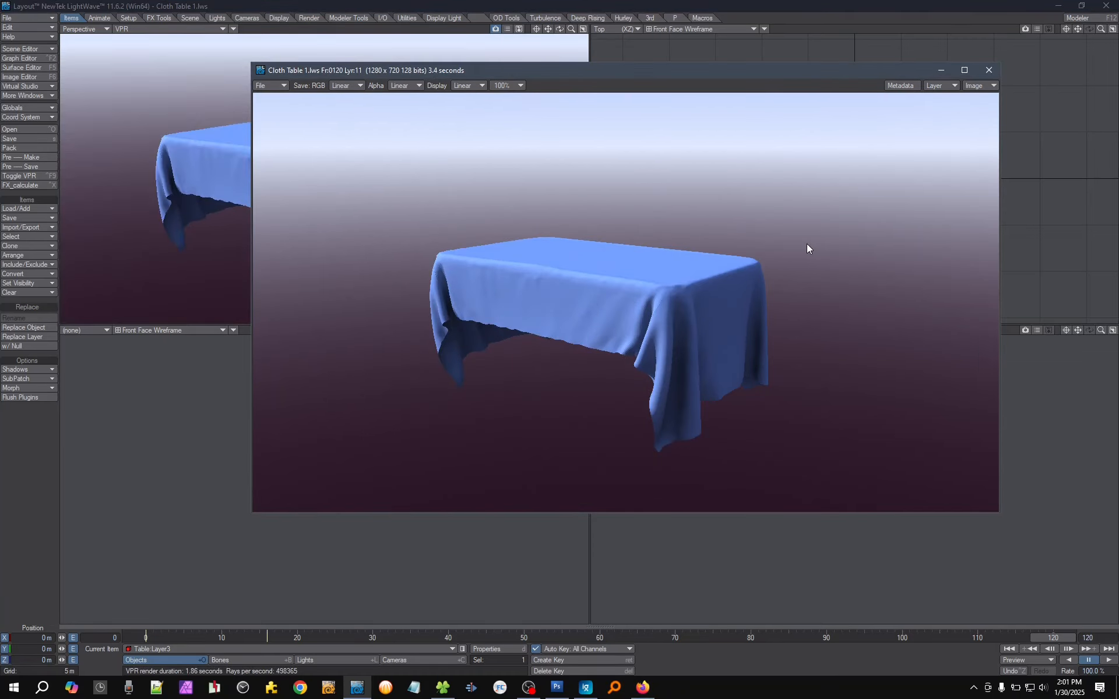
pyautogui.press('Left')
pyautogui.press('Right')
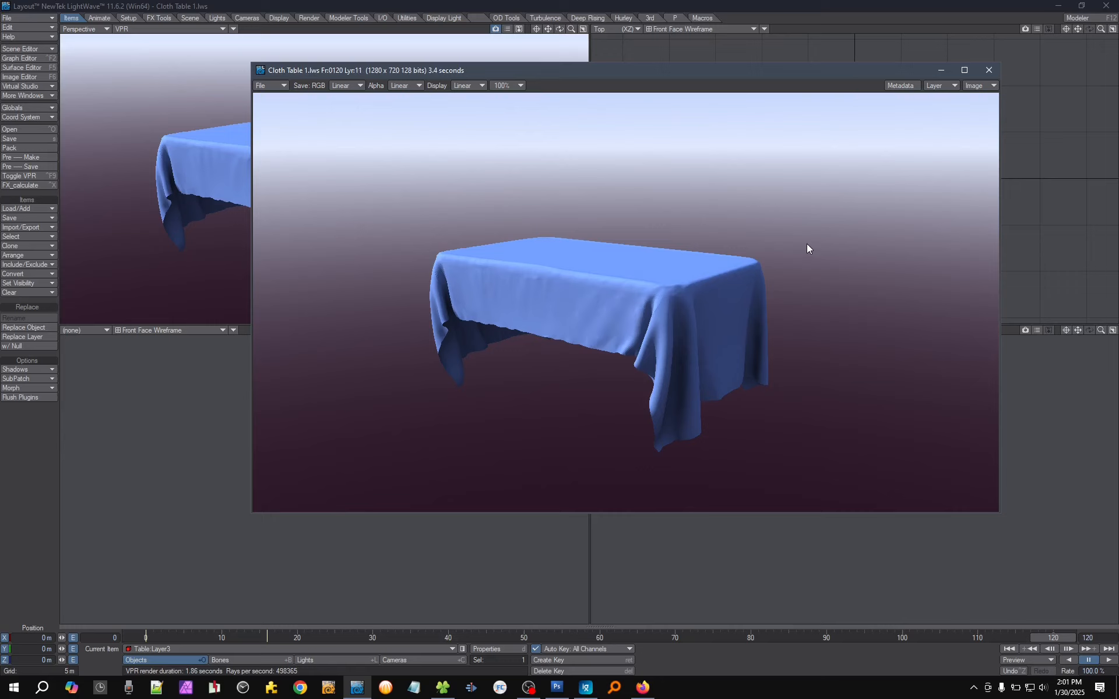